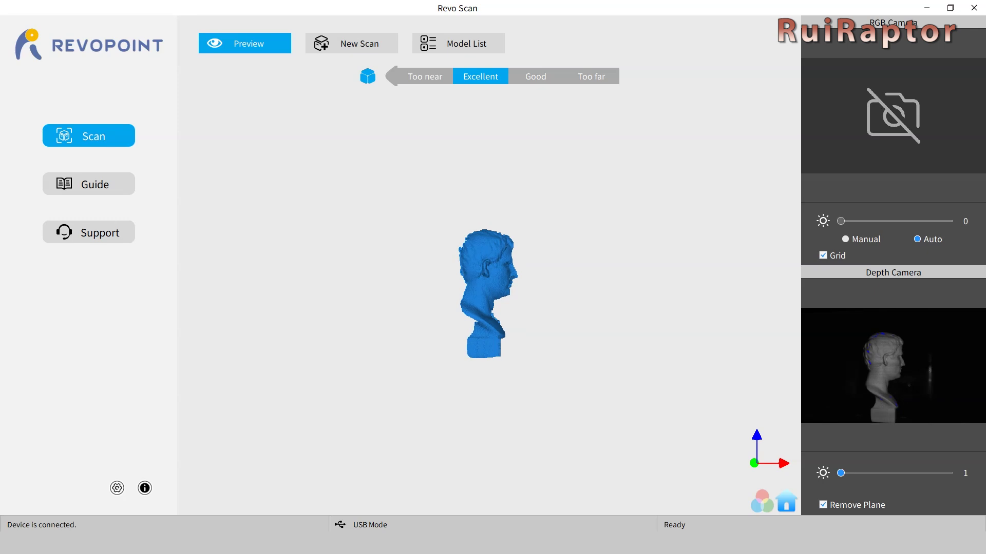
# Browse the Guide and Support pages in Revo Scan
pyautogui.click(86, 190)
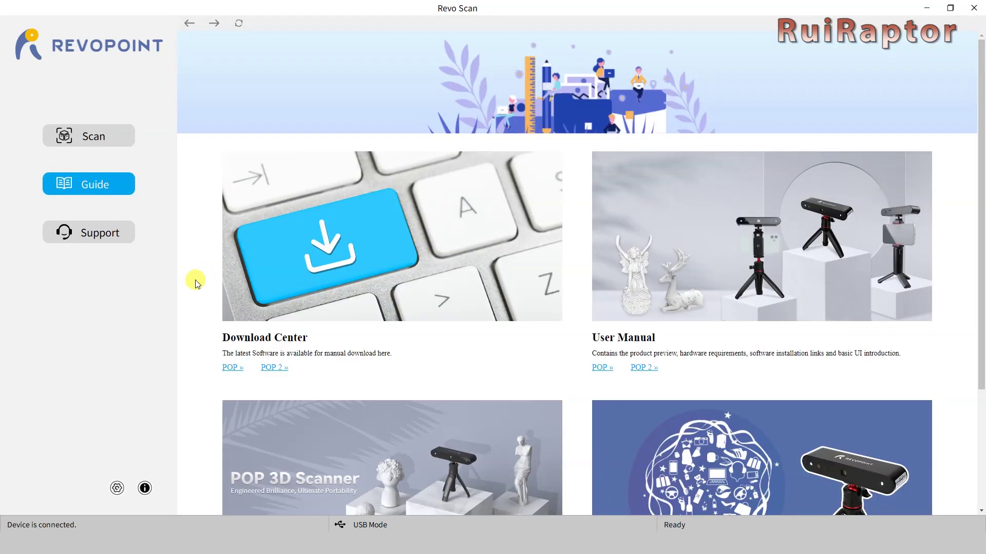
pyautogui.scroll(-3, 195, 284)
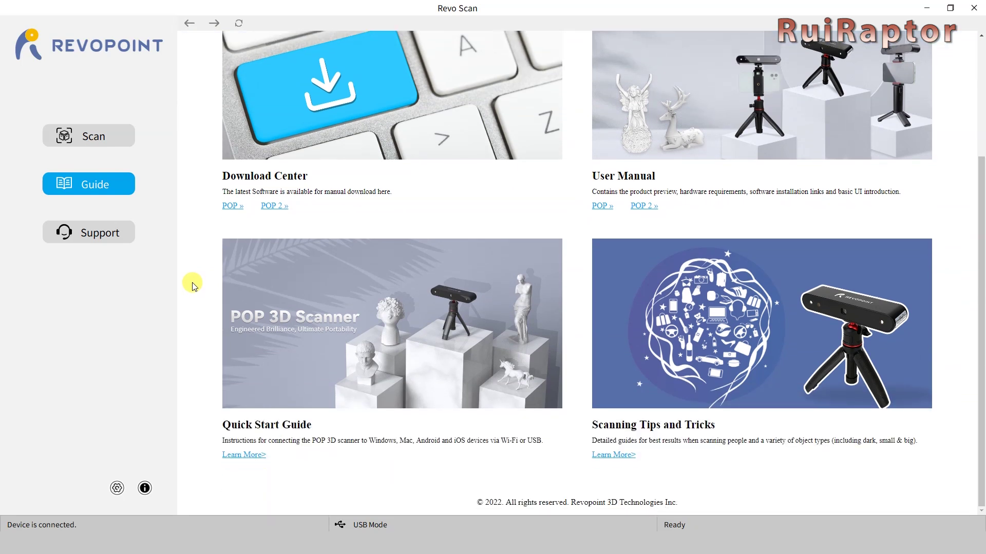
pyautogui.click(106, 228)
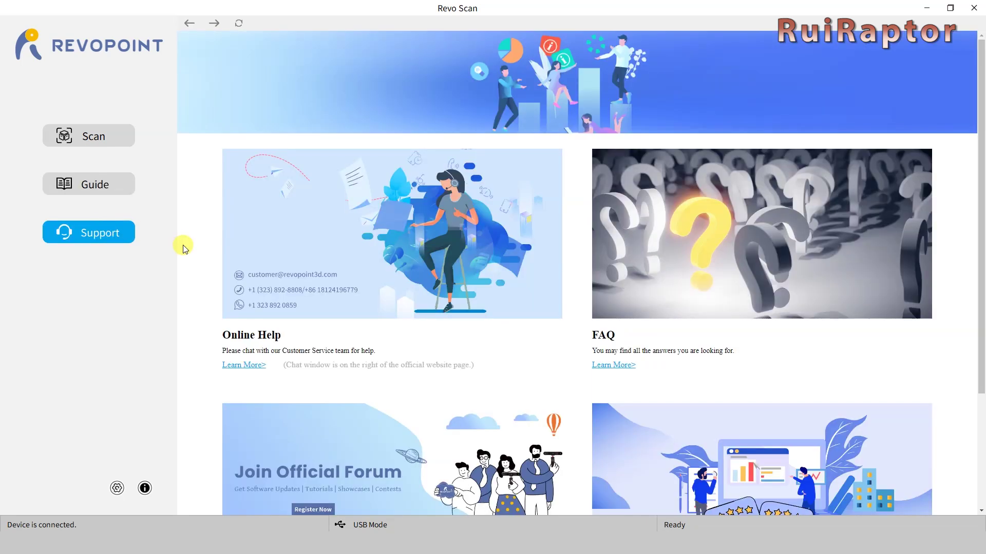
pyautogui.scroll(-1, 184, 247)
pyautogui.scroll(-2, 183, 246)
pyautogui.scroll(3, 180, 211)
# Return to the live Scan page, check New Scan and Model List, then bring up System Settings
pyautogui.click(100, 143)
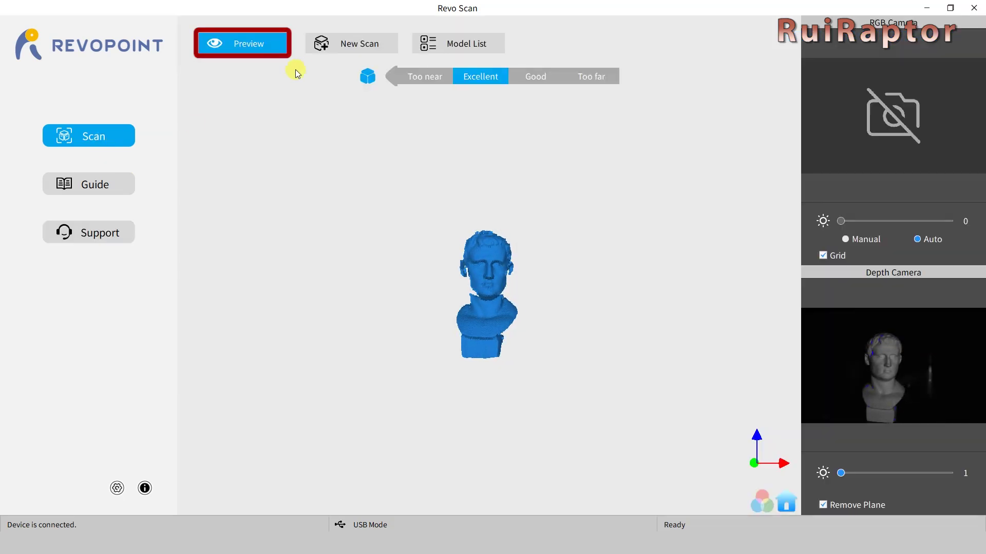
pyautogui.click(353, 46)
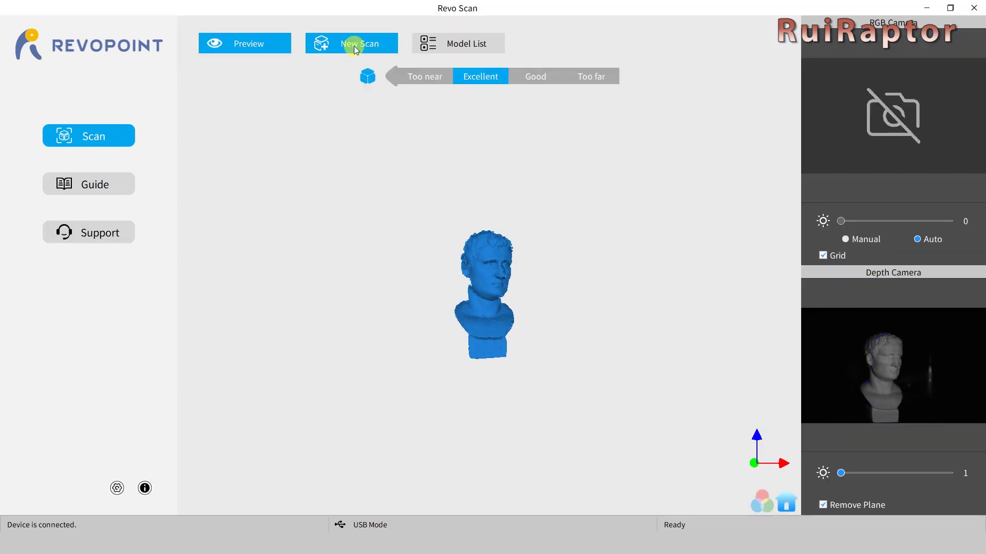
pyautogui.click(442, 45)
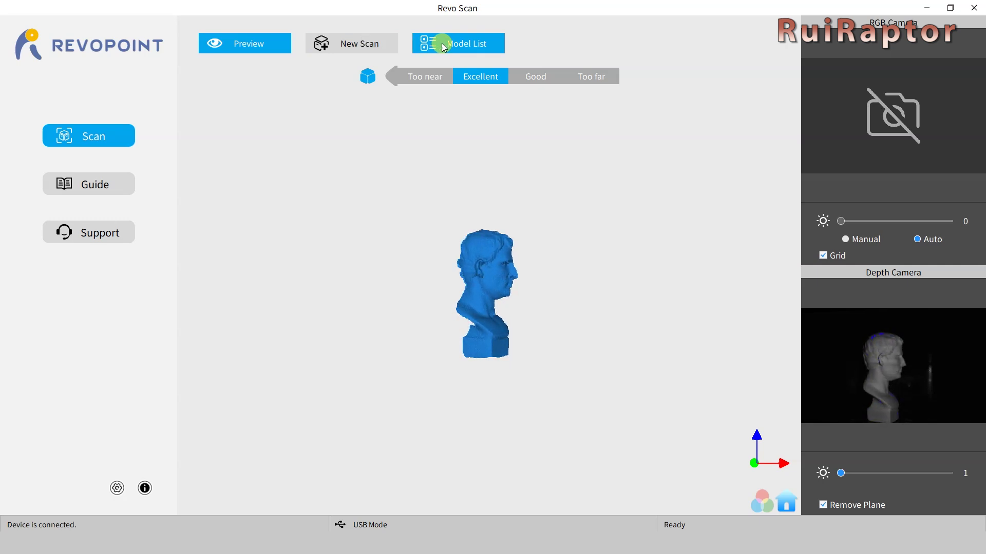
pyautogui.click(360, 45)
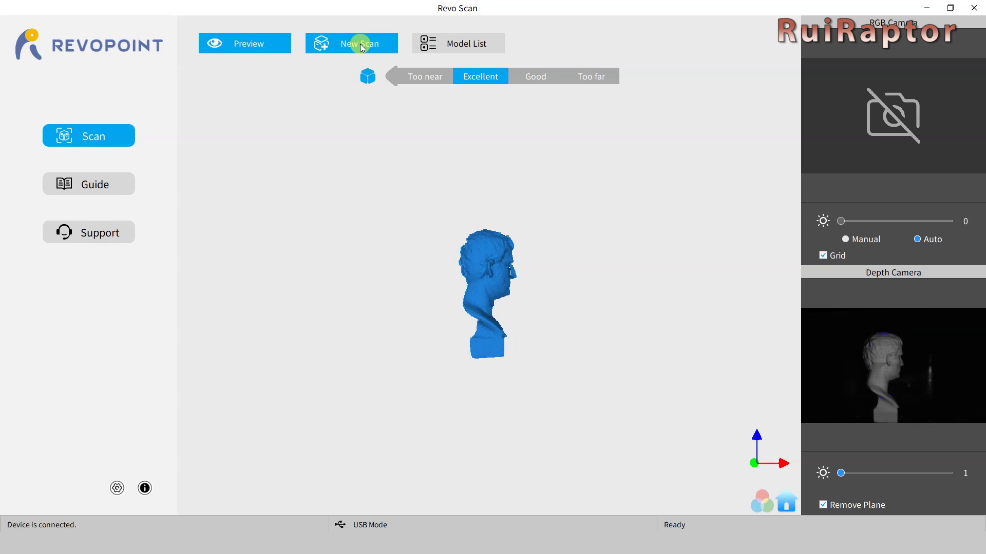
pyautogui.click(116, 492)
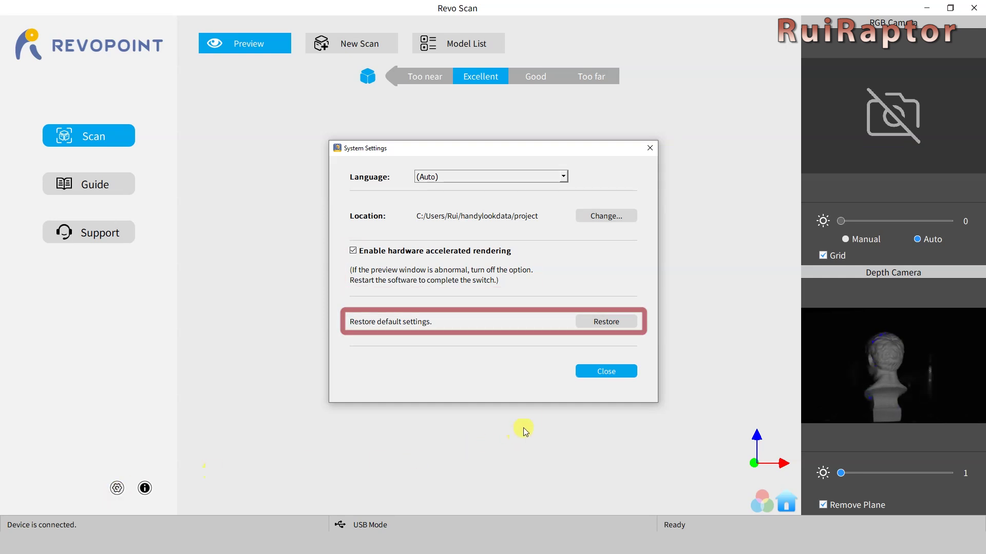
# Close System Settings to get back to the live bust preview
pyautogui.click(592, 371)
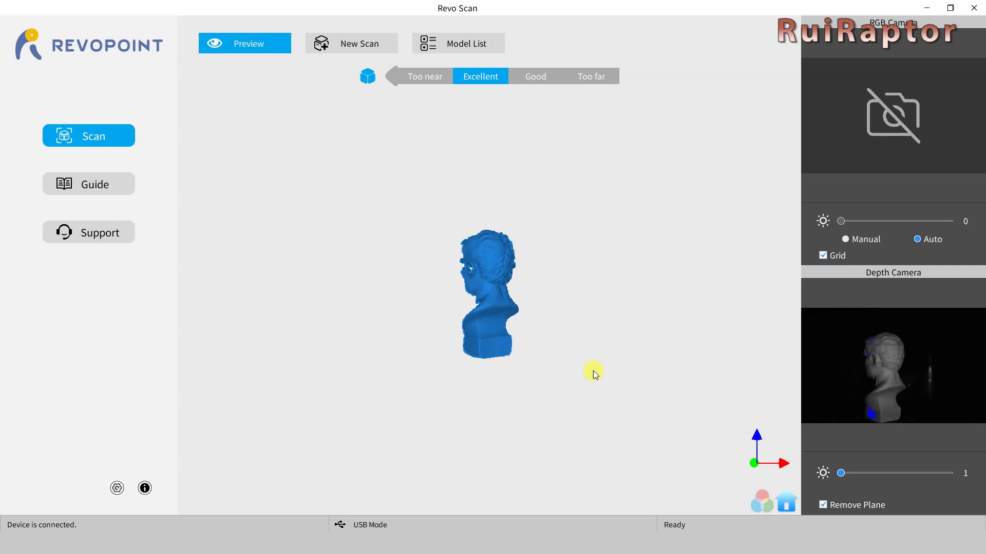
# Start a new project, defaulting to High Accuracy Scan, Features mode and No Color texture
pyautogui.click(335, 45)
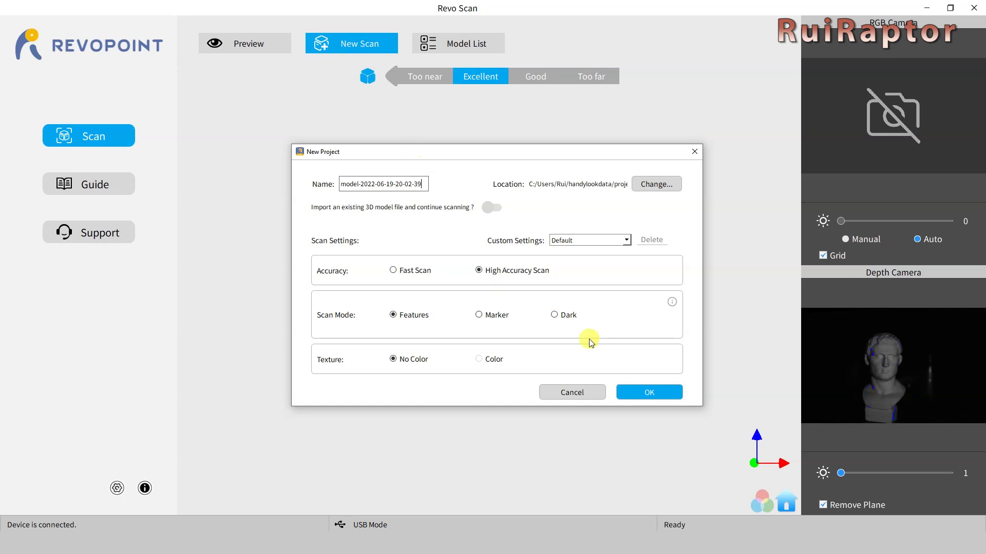
pyautogui.click(645, 392)
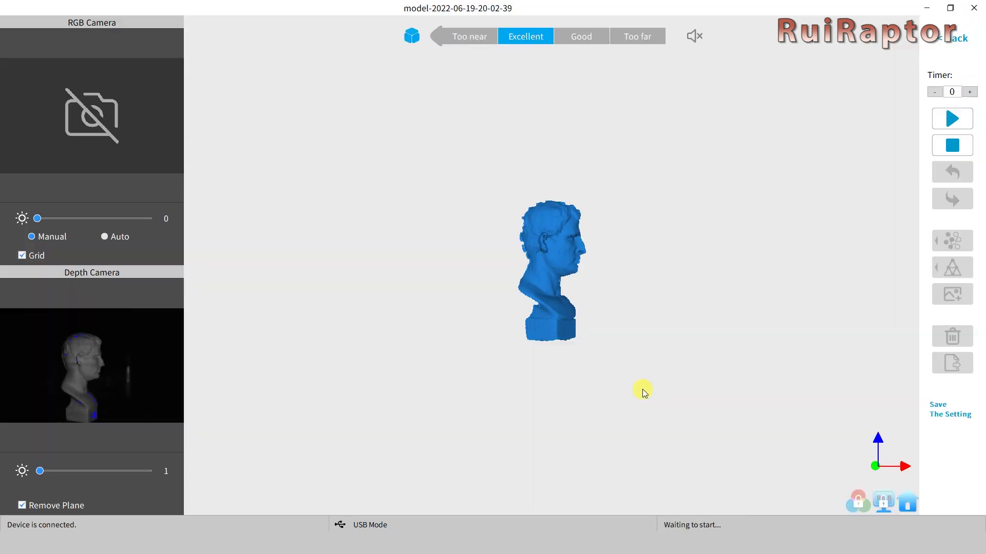
pyautogui.moveTo(42, 471); pyautogui.dragTo(82, 466)
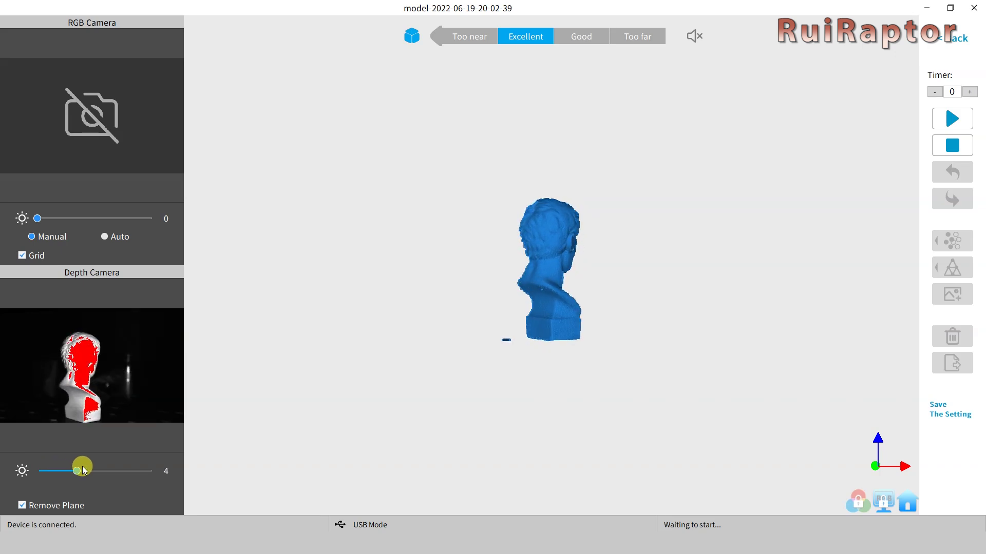
pyautogui.click(68, 471)
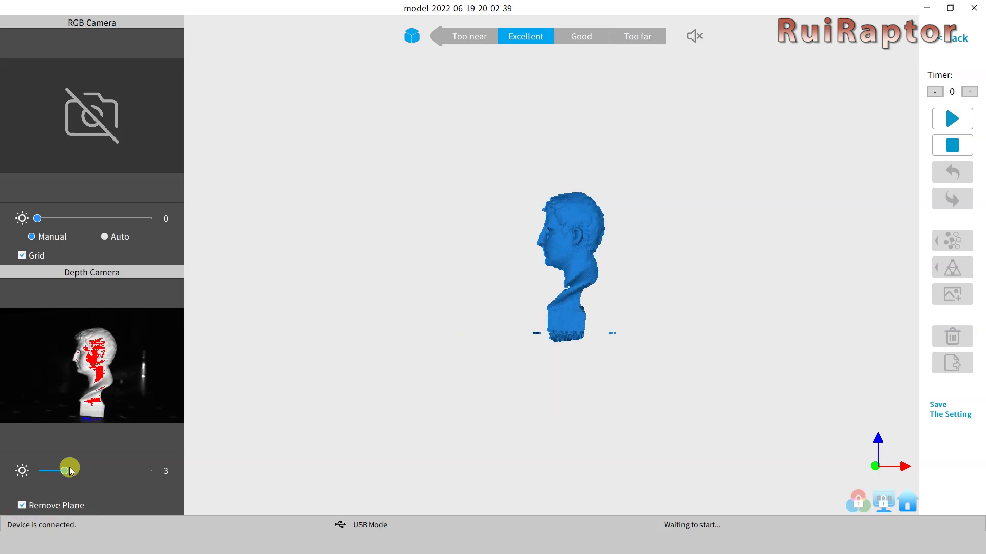
# Scan the bust, pausing once to lay it on its side, then resume capturing
pyautogui.click(955, 119)
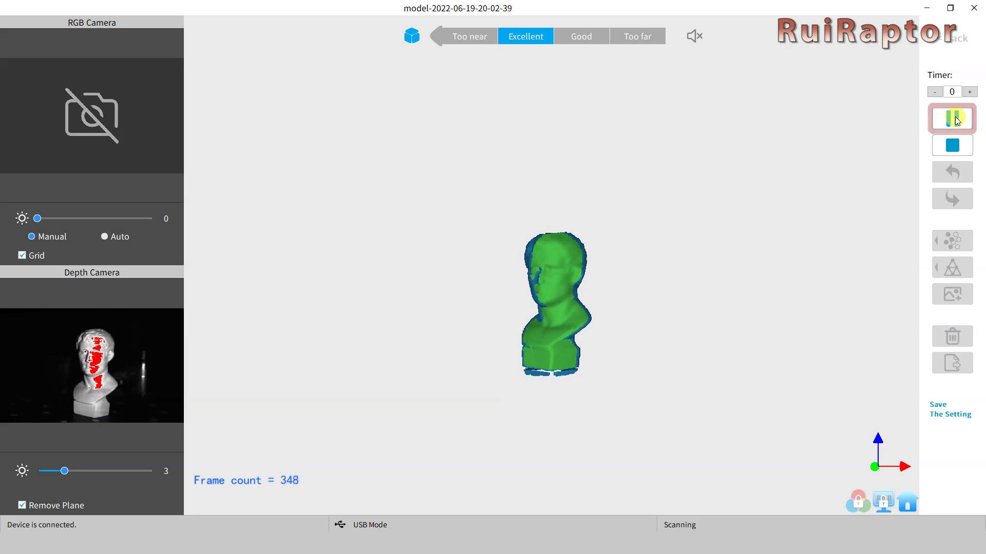
pyautogui.click(954, 118)
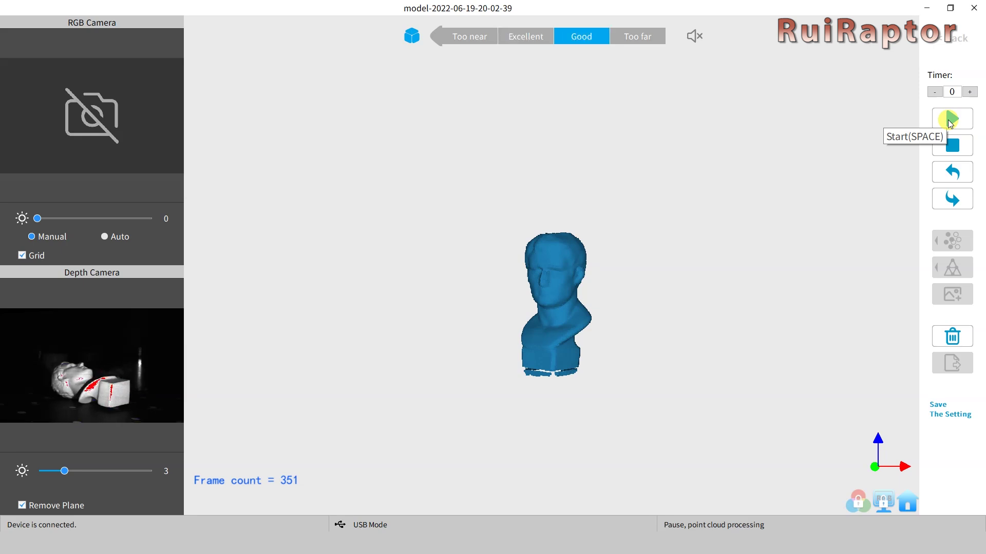
pyautogui.click(950, 122)
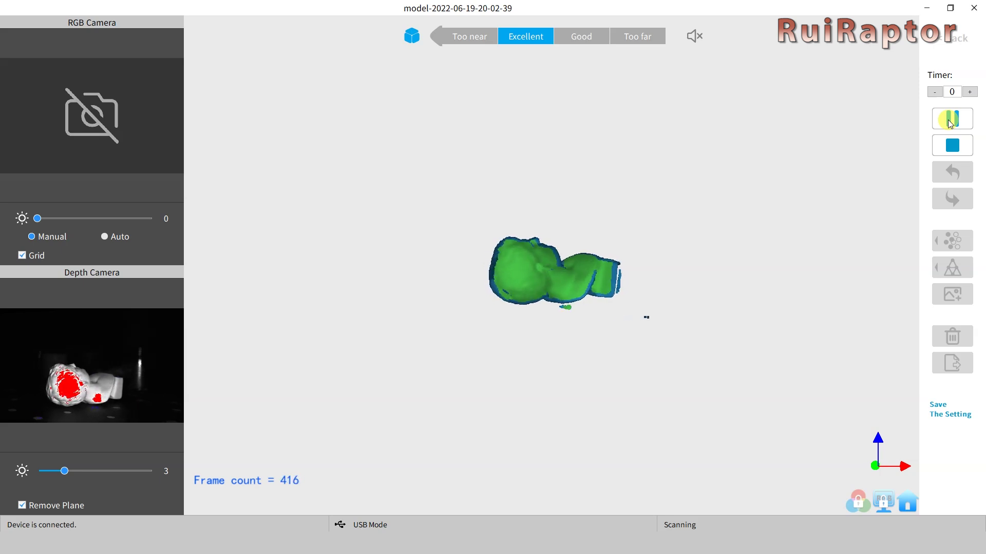
# Stop scanning, fuse the frames into a 166392-point cloud, inspect it and preview export formats
pyautogui.click(954, 147)
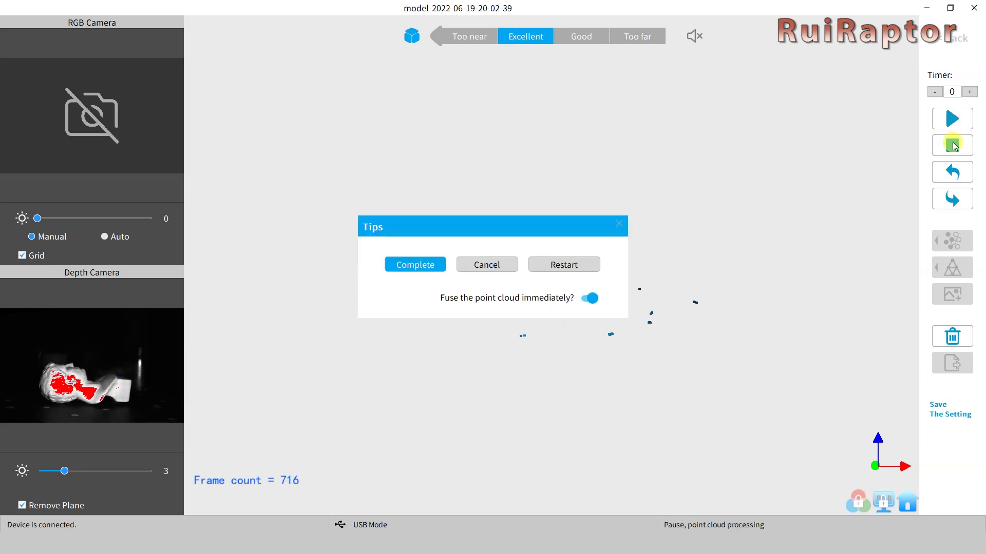
pyautogui.click(404, 266)
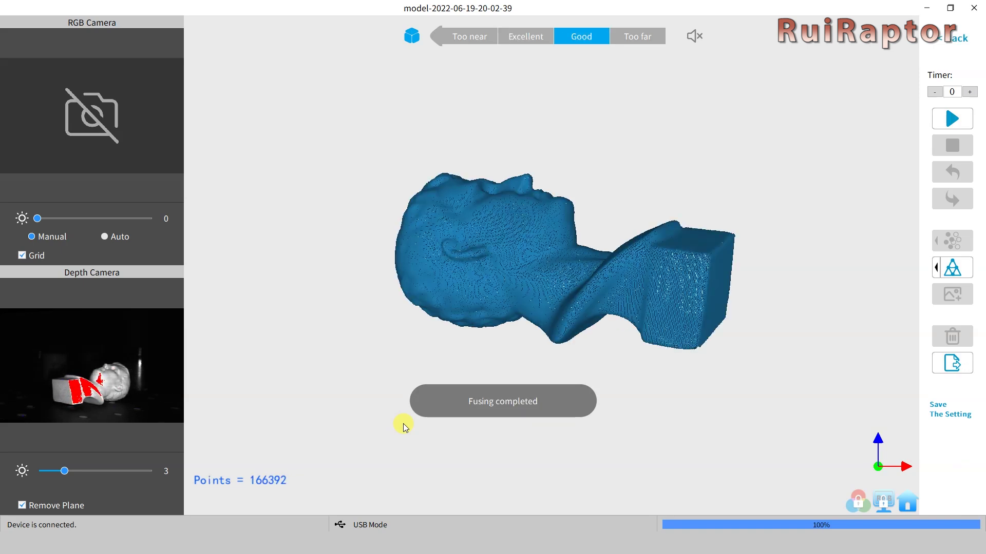
pyautogui.moveTo(691, 150); pyautogui.dragTo(557, 288)
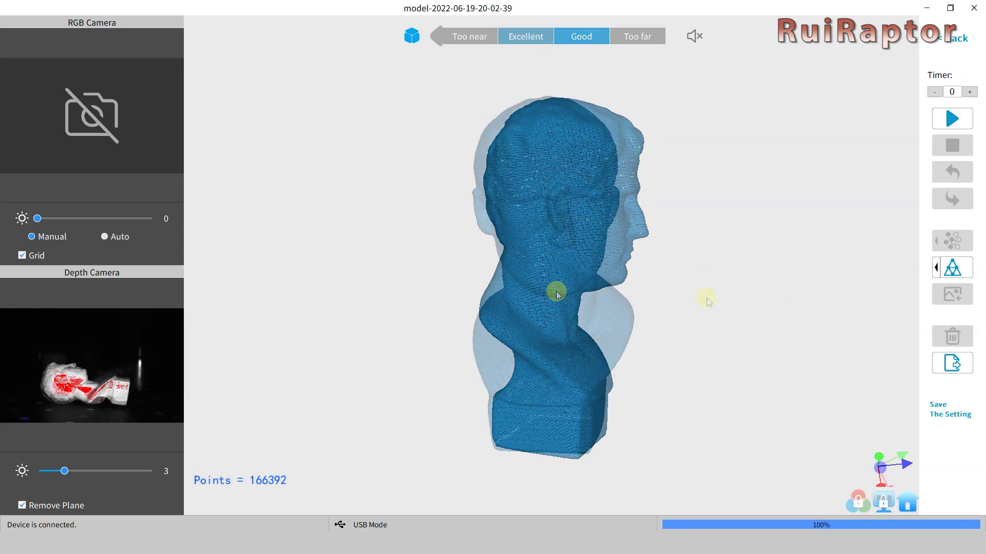
pyautogui.click(959, 365)
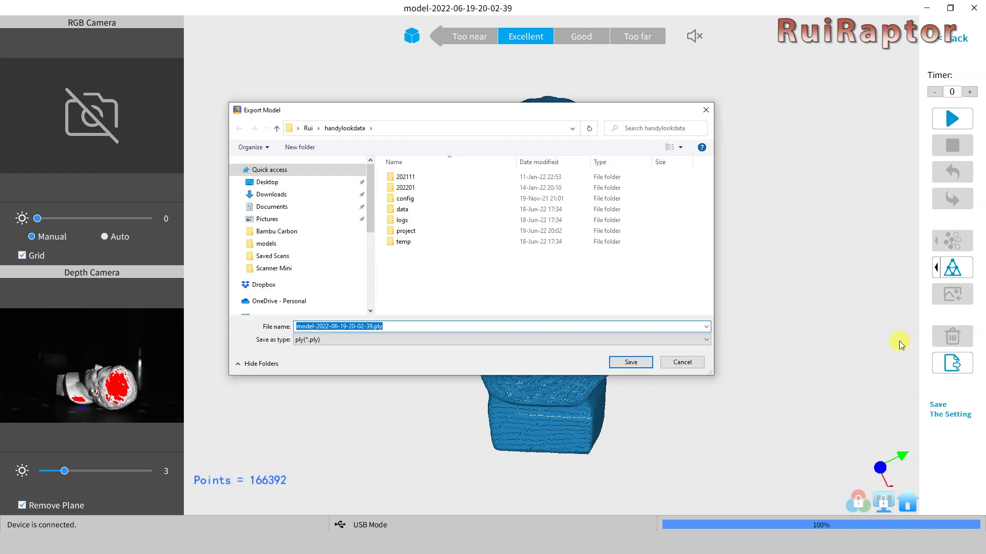
pyautogui.click(707, 342)
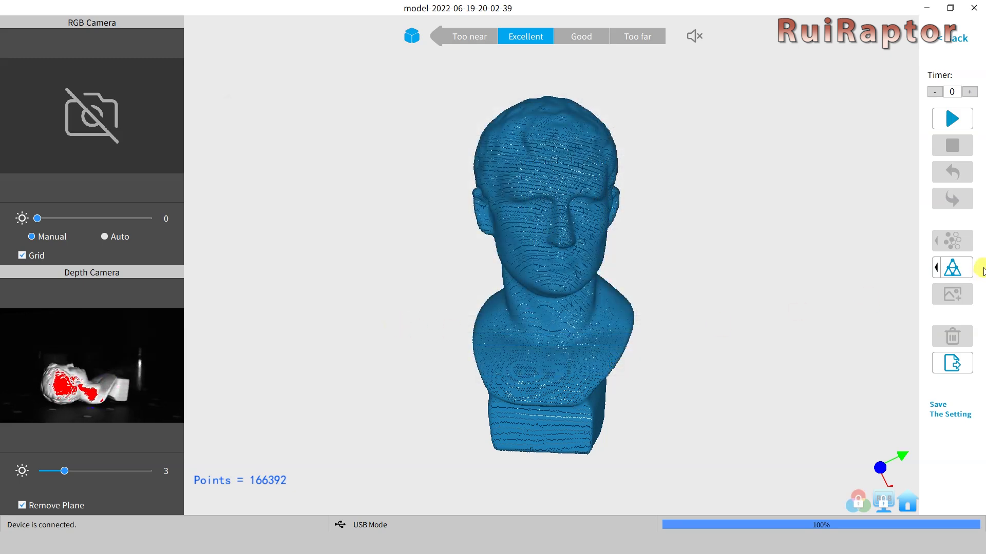
# Mesh the bust's point cloud at quality 6.0, inspect its profile, and choose an export file type
pyautogui.click(936, 268)
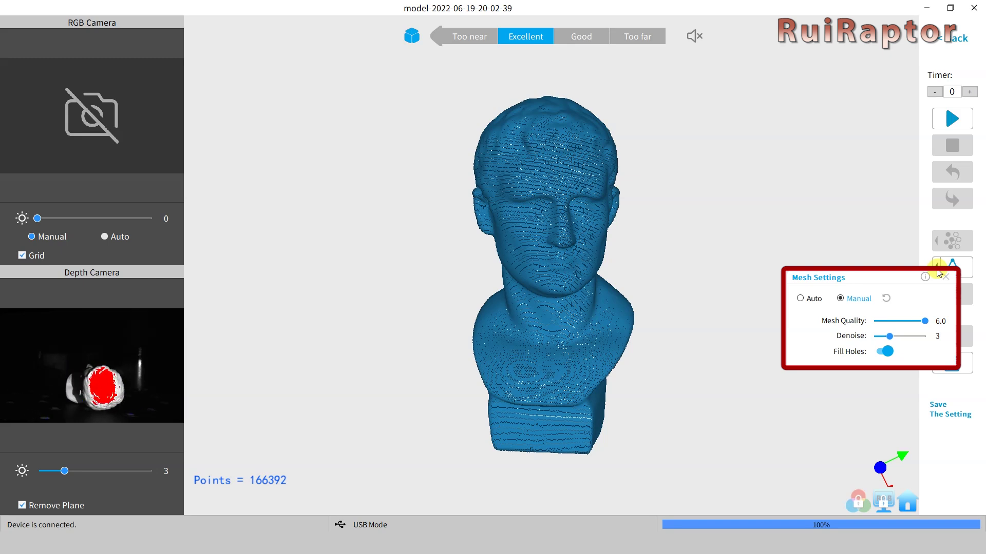
pyautogui.click(945, 279)
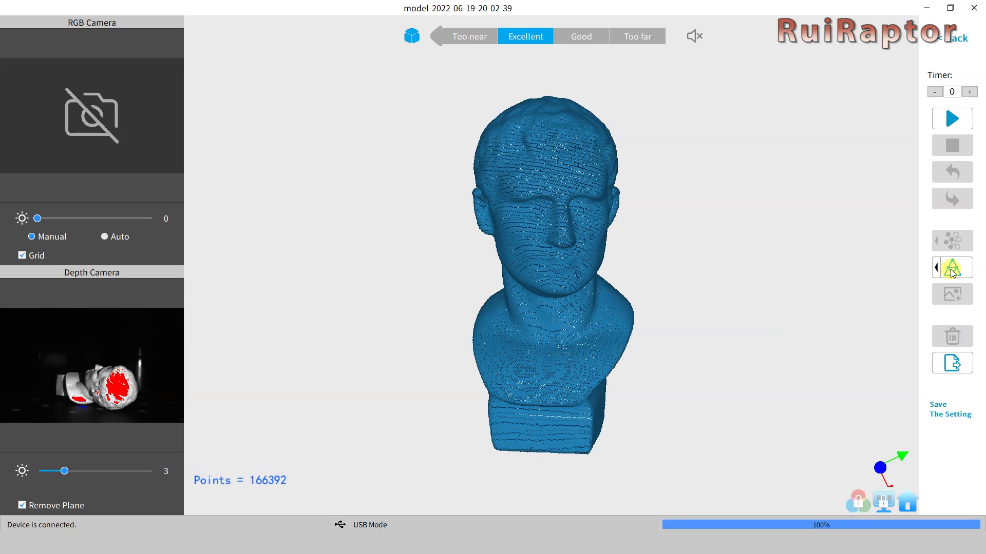
pyautogui.click(952, 269)
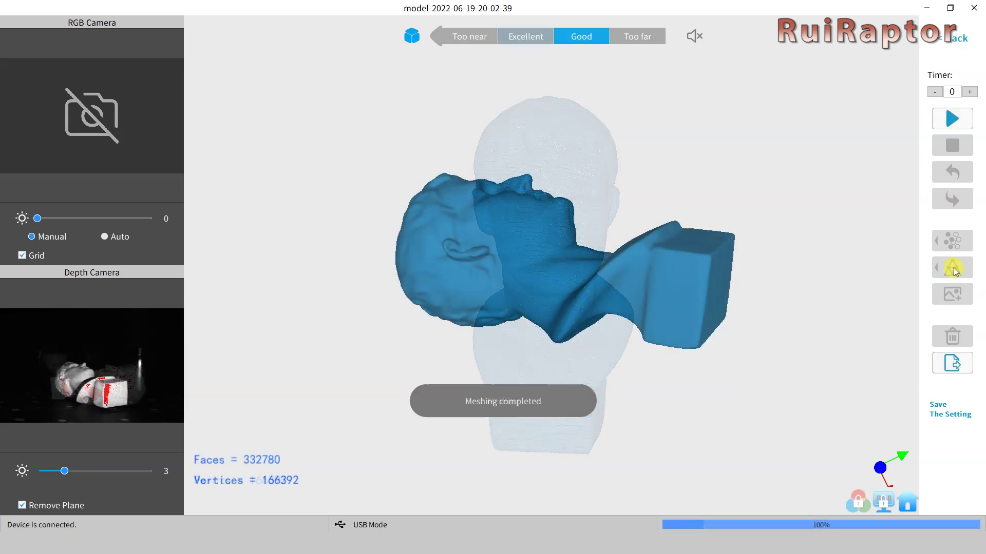
pyautogui.moveTo(710, 156); pyautogui.dragTo(563, 295)
pyautogui.moveTo(717, 234); pyautogui.dragTo(781, 257)
pyautogui.scroll(3, 631, 244)
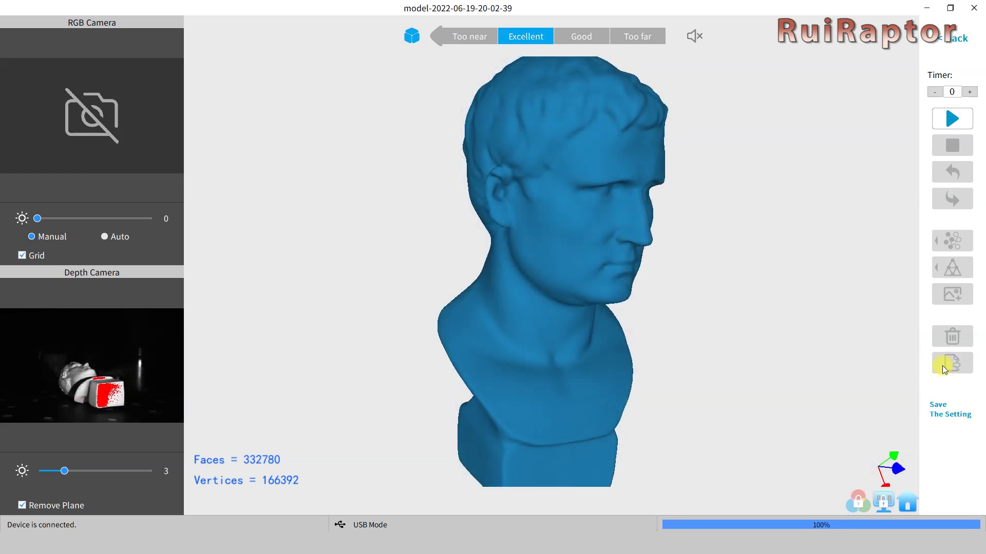
pyautogui.click(945, 369)
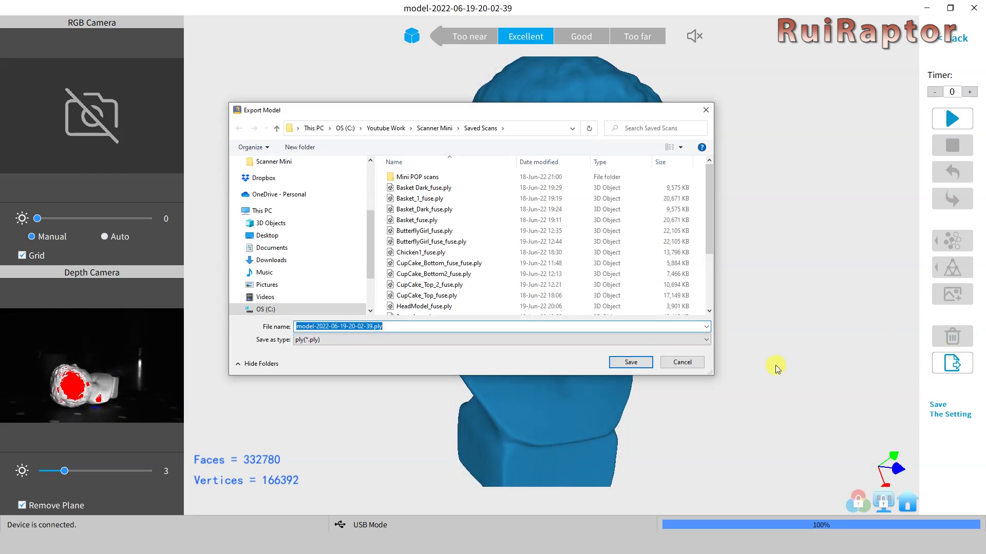
pyautogui.click(709, 340)
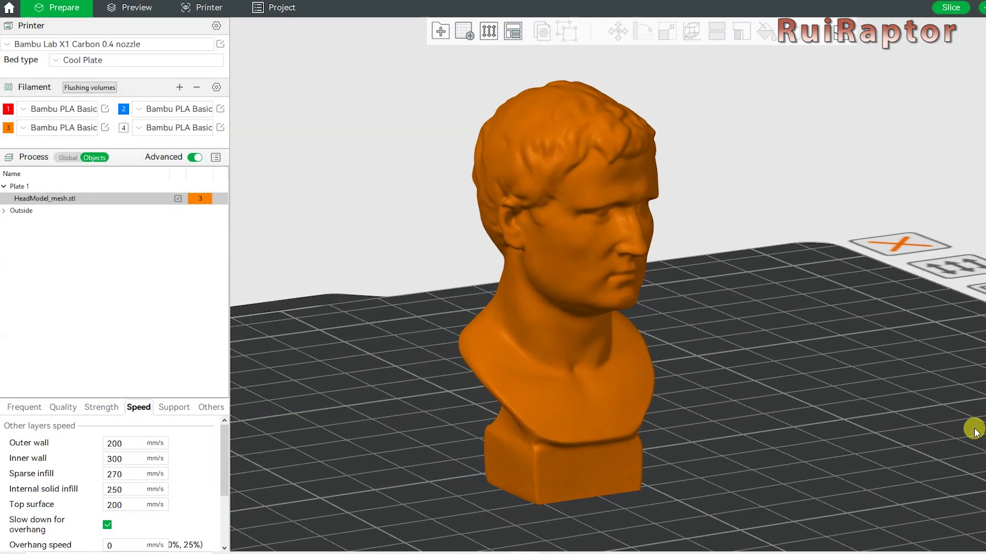
# Orbit around the HeadModel_mesh bust to view its face
pyautogui.moveTo(975, 432); pyautogui.dragTo(761, 439)
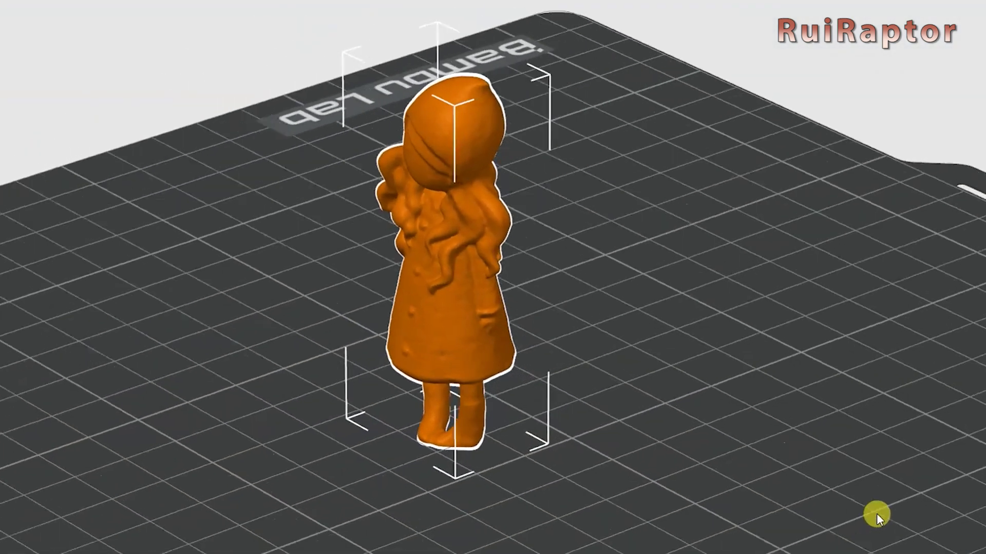
# Orbit to view the long-haired girl figurine from behind
pyautogui.moveTo(877, 513); pyautogui.dragTo(842, 514)
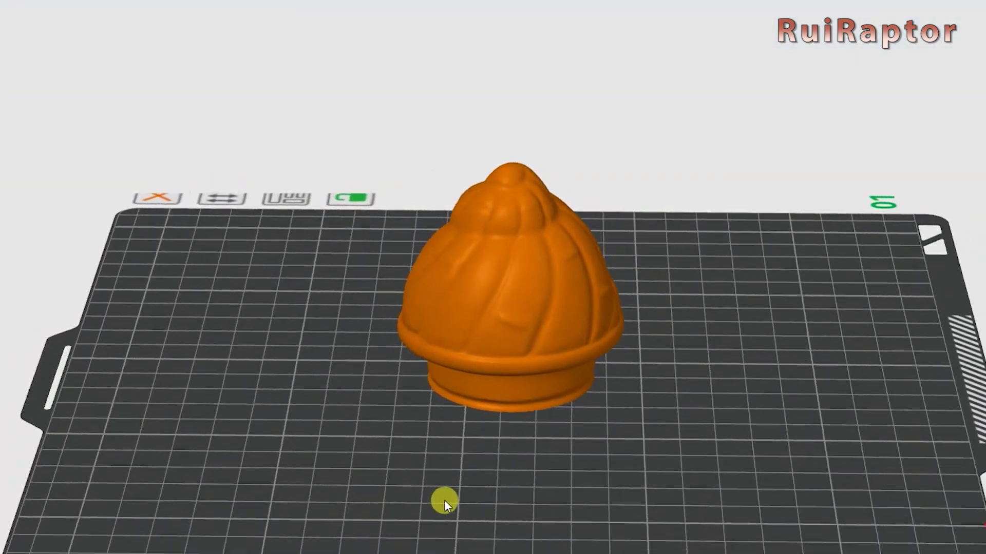
# Orbit around the scanned cupcake top model
pyautogui.moveTo(445, 500); pyautogui.dragTo(483, 501)
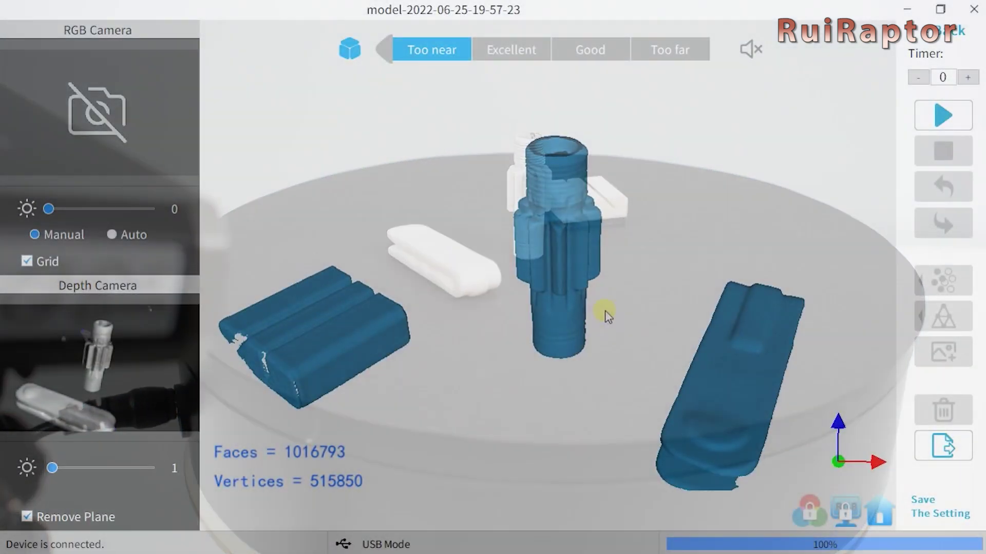
# Rotate the Revo Scan mesh of the toothed shaft and two clips to inspect it
pyautogui.moveTo(606, 313); pyautogui.dragTo(755, 341)
# Turn the meshed toothed shaft and clips until they stand upright in the Revo Scan view
pyautogui.moveTo(664, 335); pyautogui.dragTo(567, 329)
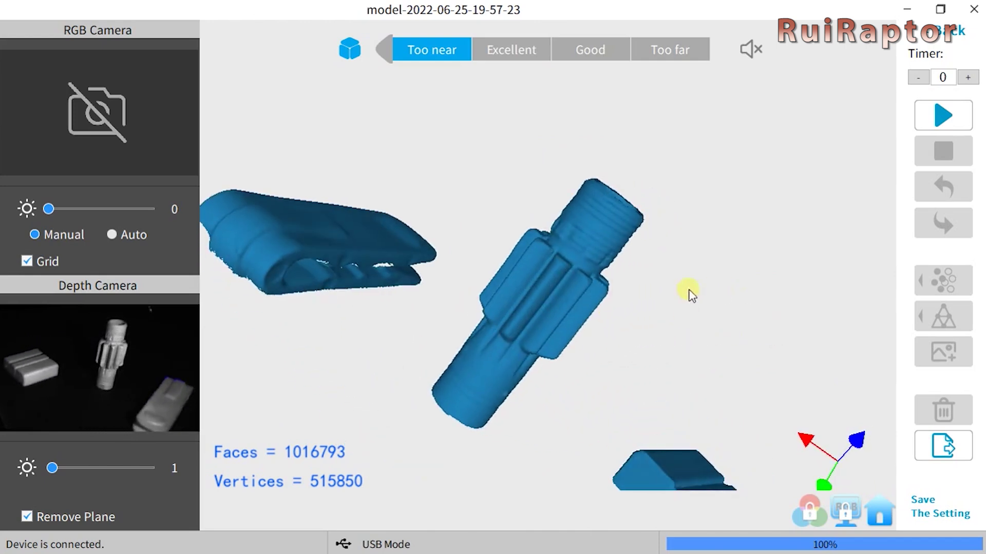
pyautogui.moveTo(690, 294); pyautogui.dragTo(559, 278)
pyautogui.moveTo(467, 248); pyautogui.dragTo(609, 294)
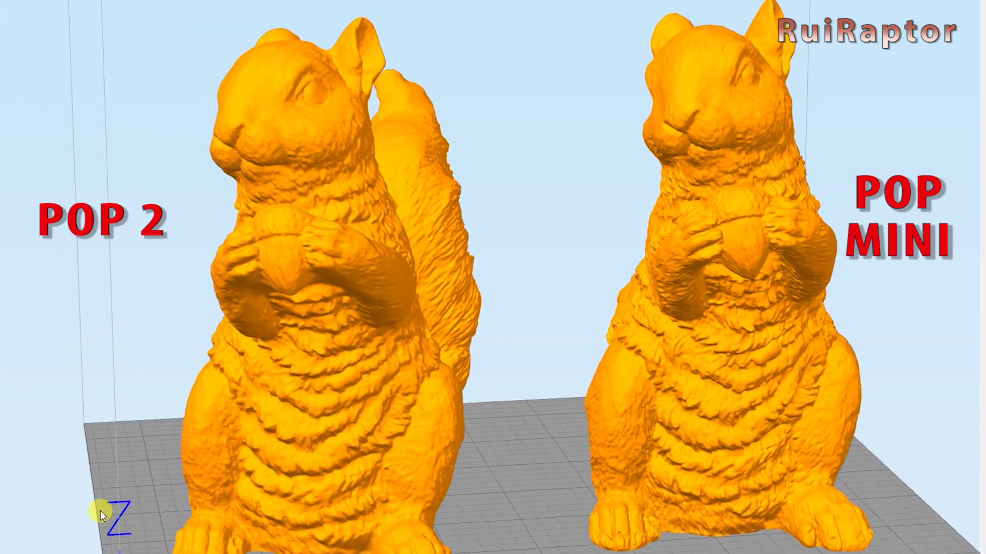
# Orbit the camera around both squirrel figurines to view their backs and tails
pyautogui.moveTo(97, 511); pyautogui.dragTo(83, 552, button='right')
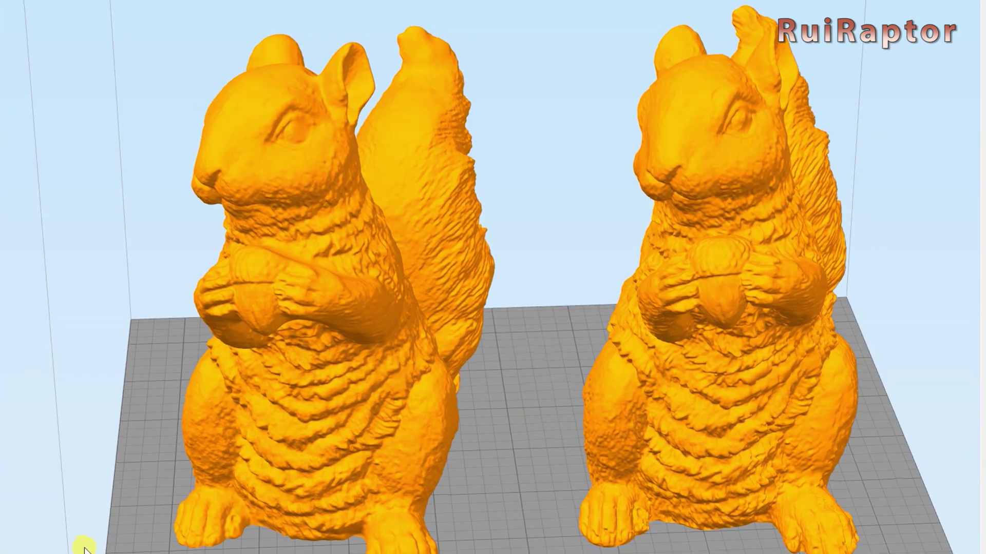